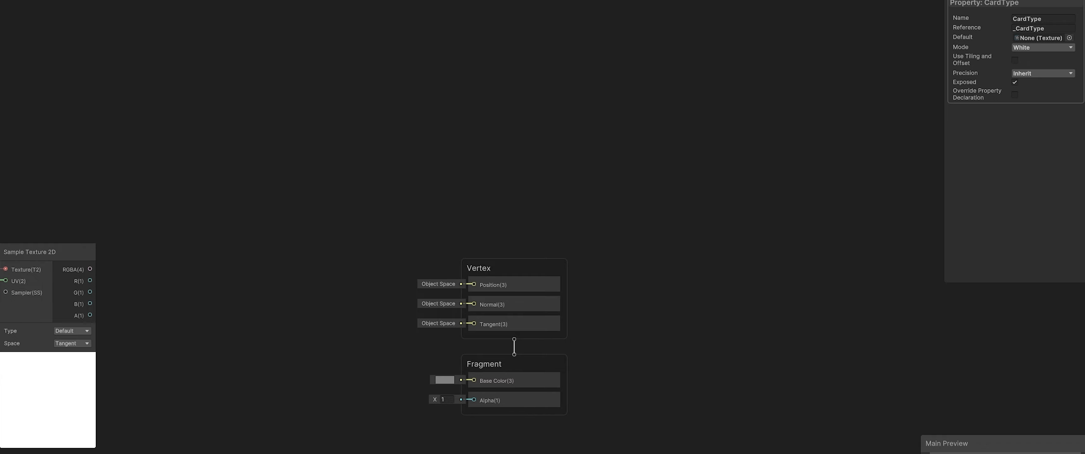
Assign the Burger texture as the default of the CardType property
{"action": "left_click", "coordinate": [1070, 38]}
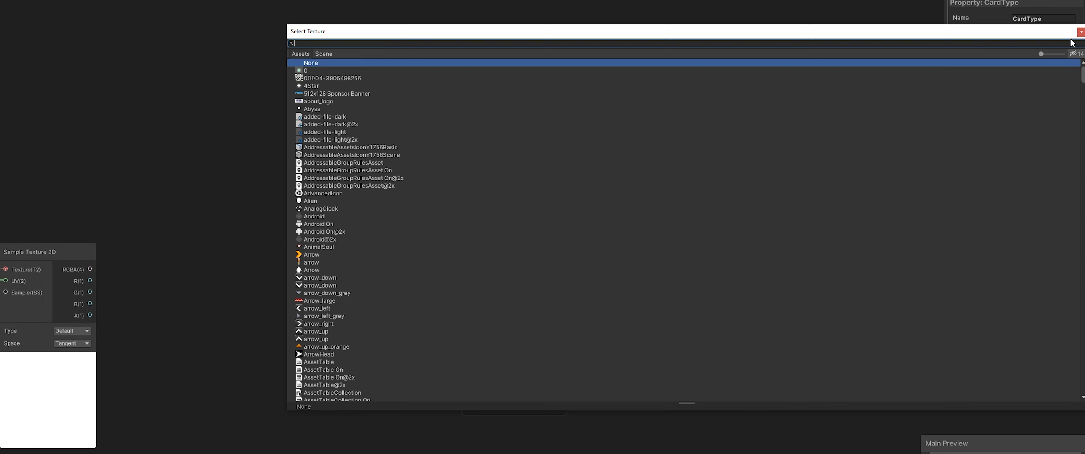
{"action": "type", "text": "burger"}
{"action": "left_click", "coordinate": [313, 70]}
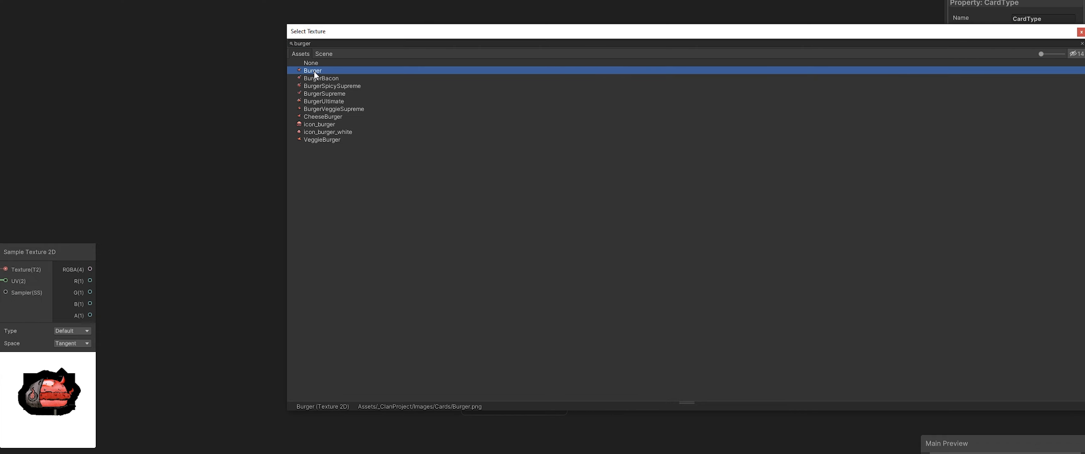
{"action": "double_click", "coordinate": [314, 72]}
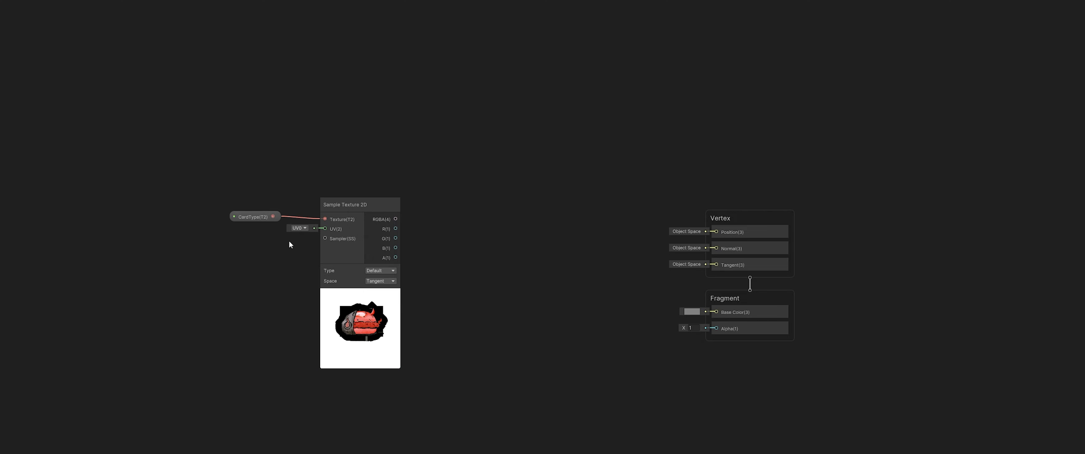
Add a Tiling And Offset node and connect its output to the UV input of the CardType Sample Texture 2D node
{"action": "right_click", "coordinate": [214, 248]}
{"action": "left_click", "coordinate": [237, 249]}
{"action": "type", "text": "tiling"}
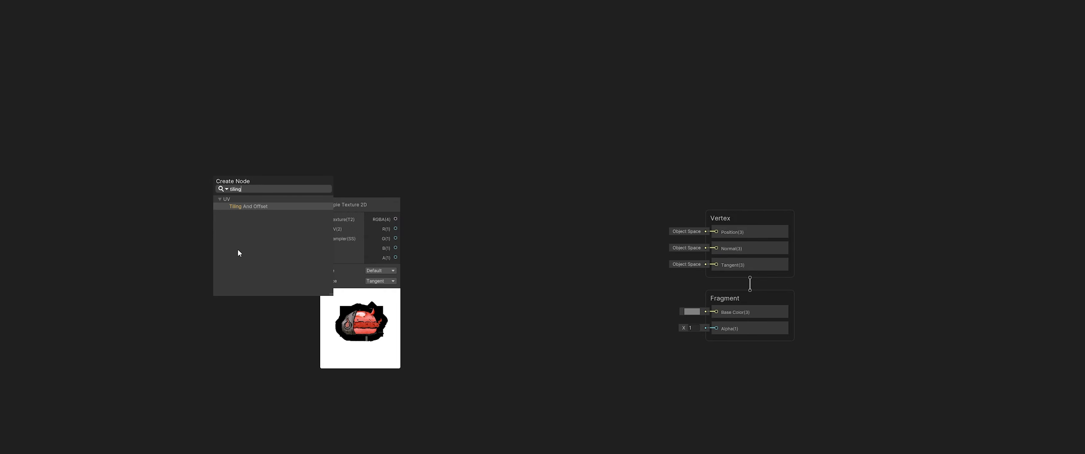
{"action": "key", "text": "Return"}
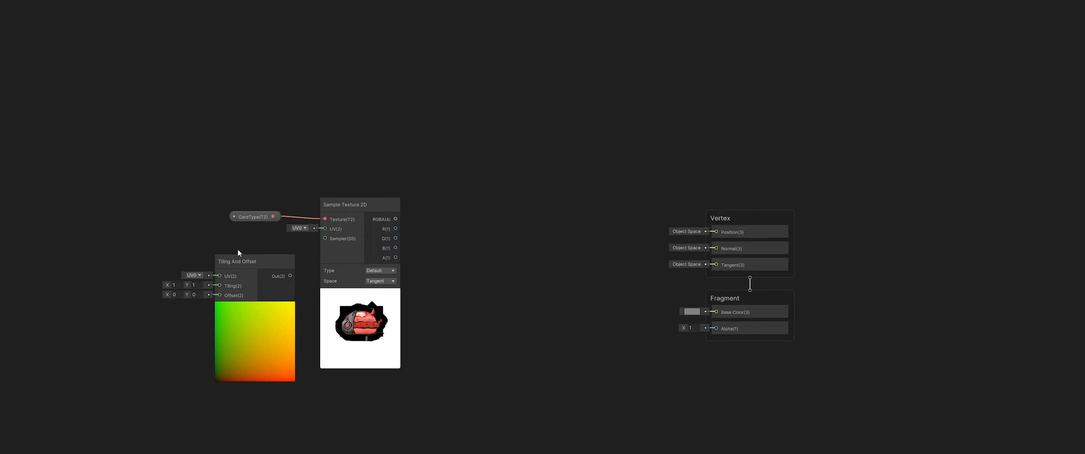
{"action": "left_click_drag", "start_coordinate": [290, 276], "coordinate": [310, 261]}
{"action": "left_click_drag", "start_coordinate": [329, 230], "coordinate": [329, 228]}
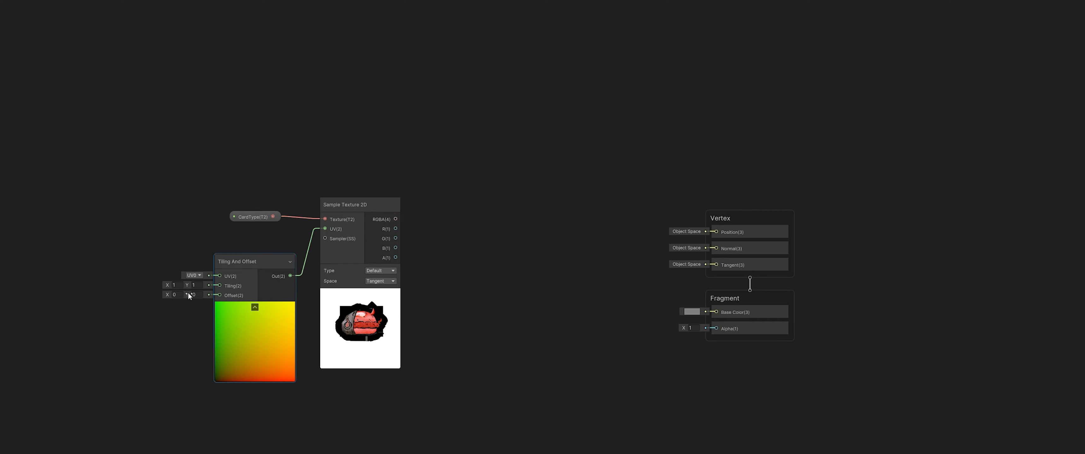
{"action": "left_click_drag", "start_coordinate": [190, 296], "coordinate": [199, 294]}
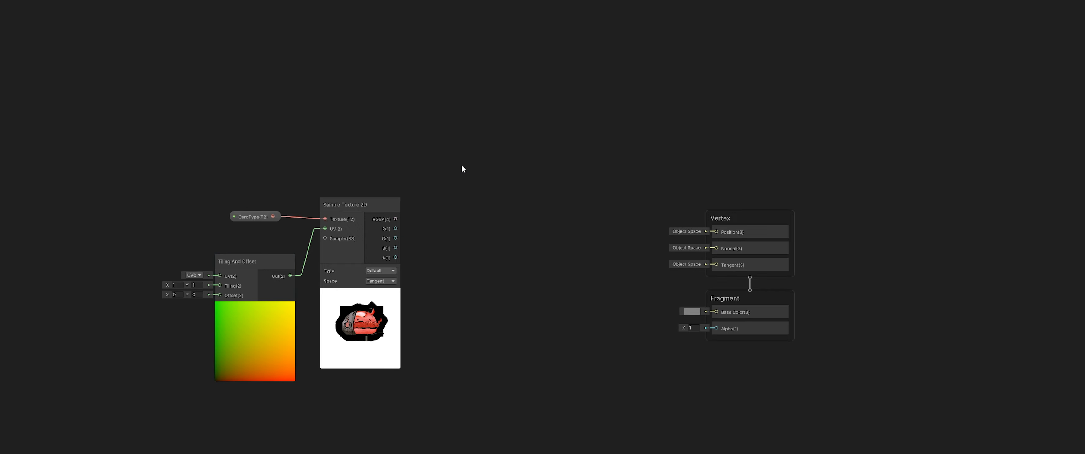
Move the CardType nodes farther from the Vertex and Fragment blocks and add a second Sample Texture 2D node in the freed space
{"action": "left_click_drag", "start_coordinate": [460, 165], "coordinate": [123, 380]}
{"action": "left_click_drag", "start_coordinate": [334, 208], "coordinate": [211, 208]}
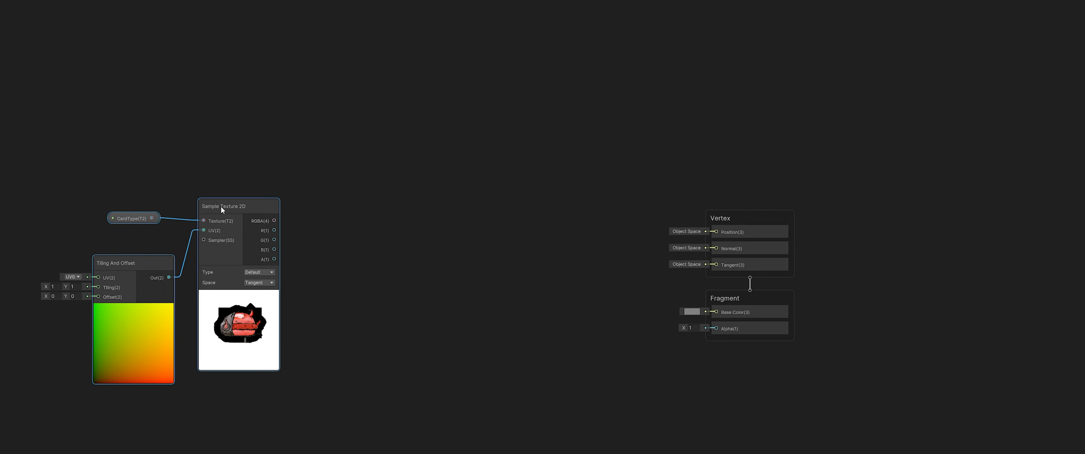
{"action": "right_click", "coordinate": [352, 216]}
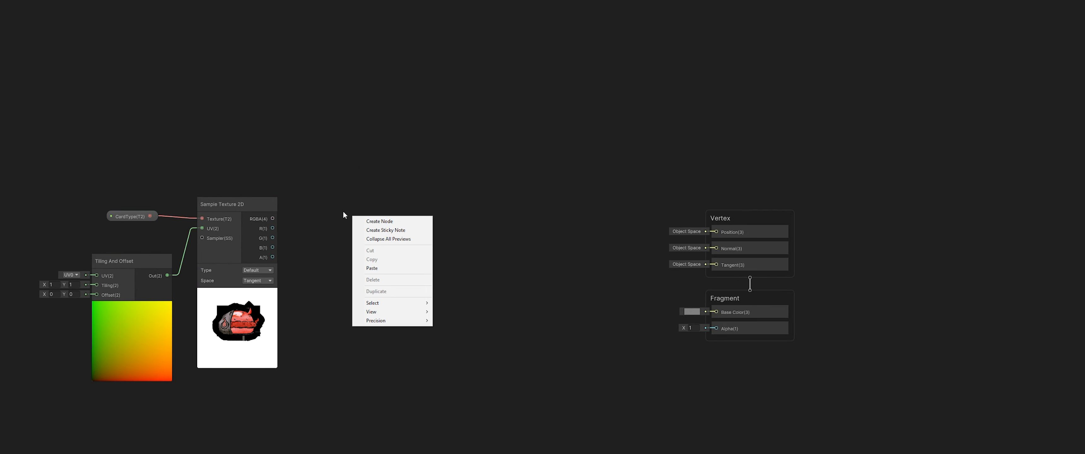
{"action": "left_click", "coordinate": [374, 222]}
{"action": "type", "text": "sample"}
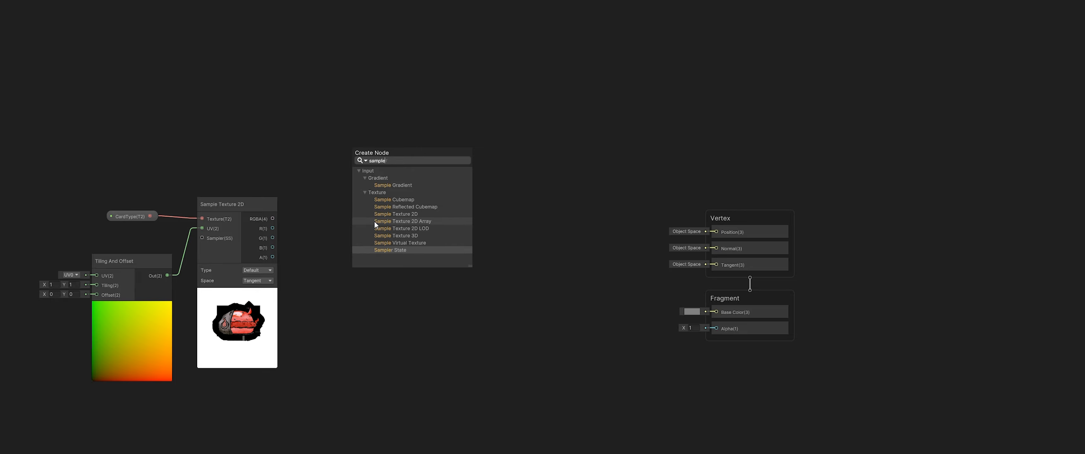
{"action": "left_click", "coordinate": [390, 214]}
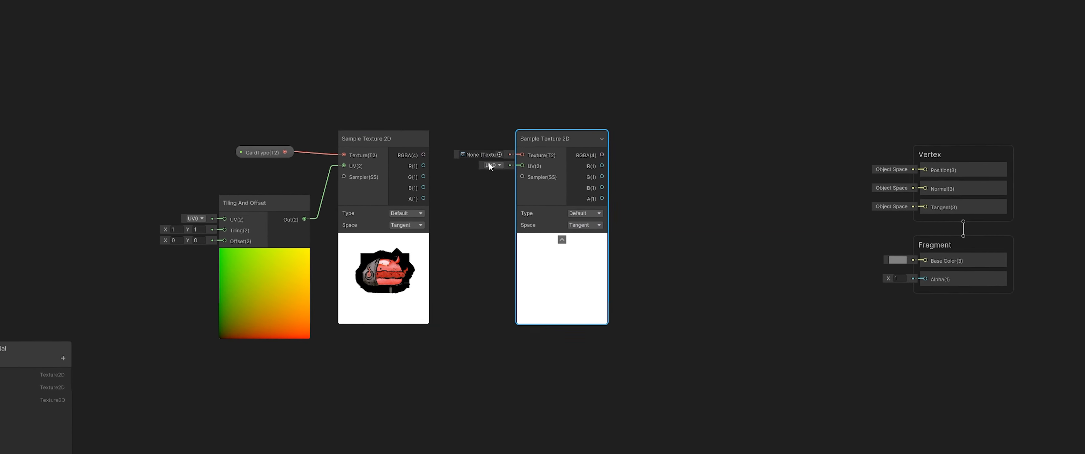
Connect the CardMask property to the second Sample Texture 2D node's texture input and set its default texture to CardBaseTopMask
{"action": "left_click_drag", "start_coordinate": [16, 388], "coordinate": [604, 123]}
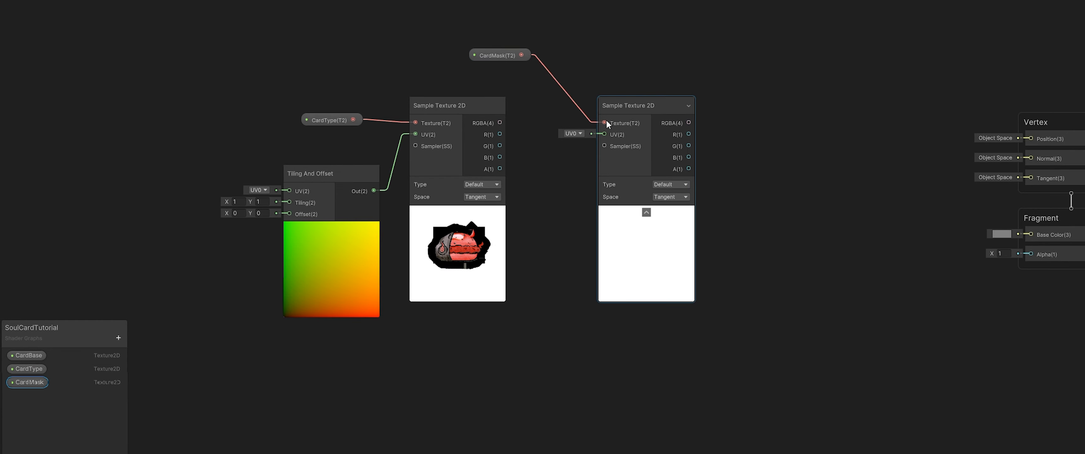
{"action": "left_click_drag", "start_coordinate": [500, 55], "coordinate": [551, 105]}
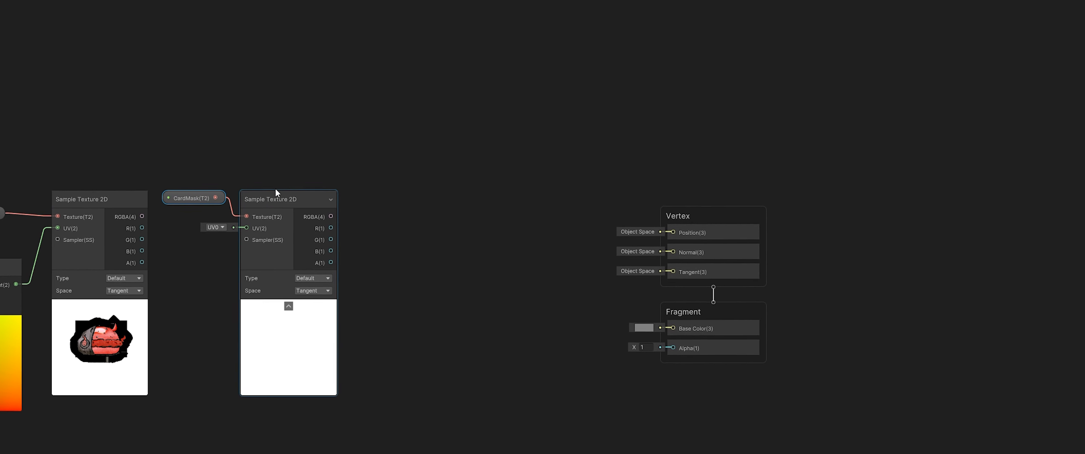
{"action": "left_click", "coordinate": [1067, 42]}
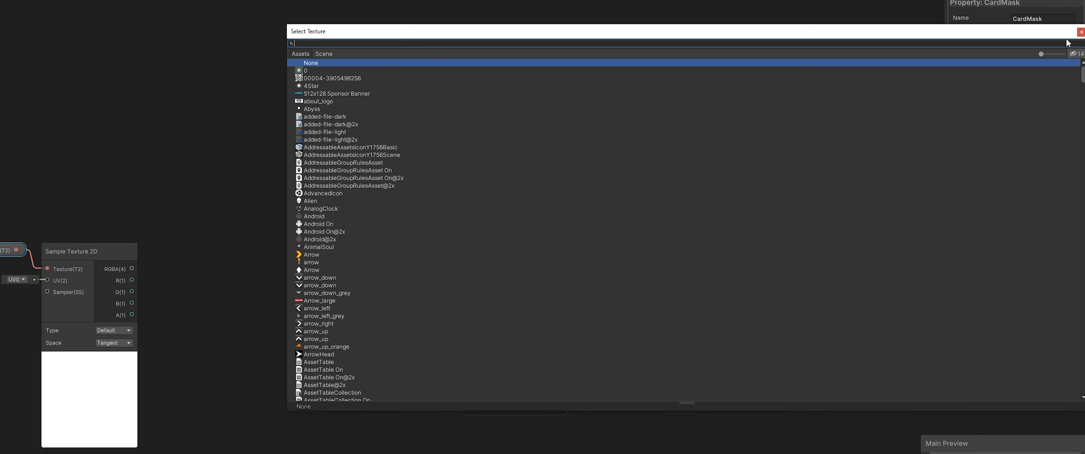
{"action": "type", "text": "mask"}
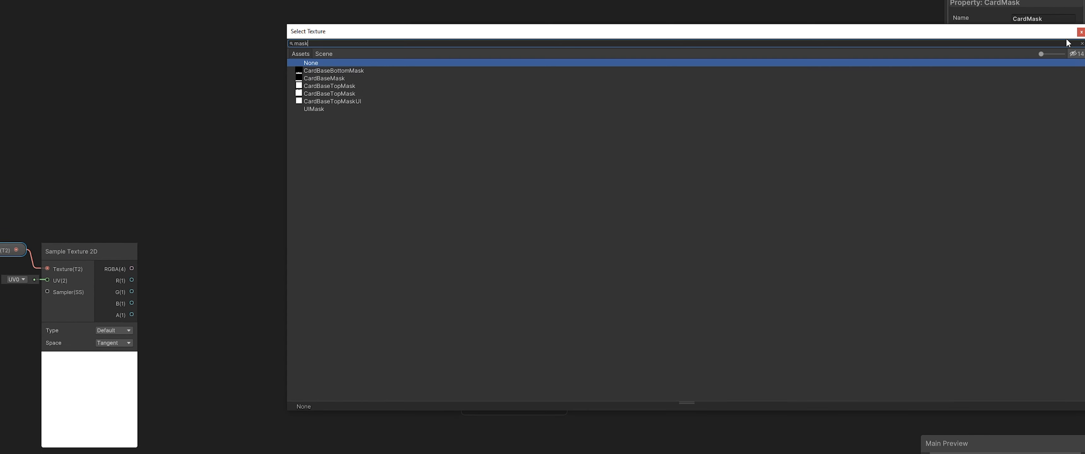
{"action": "left_click", "coordinate": [336, 86]}
{"action": "double_click", "coordinate": [338, 87]}
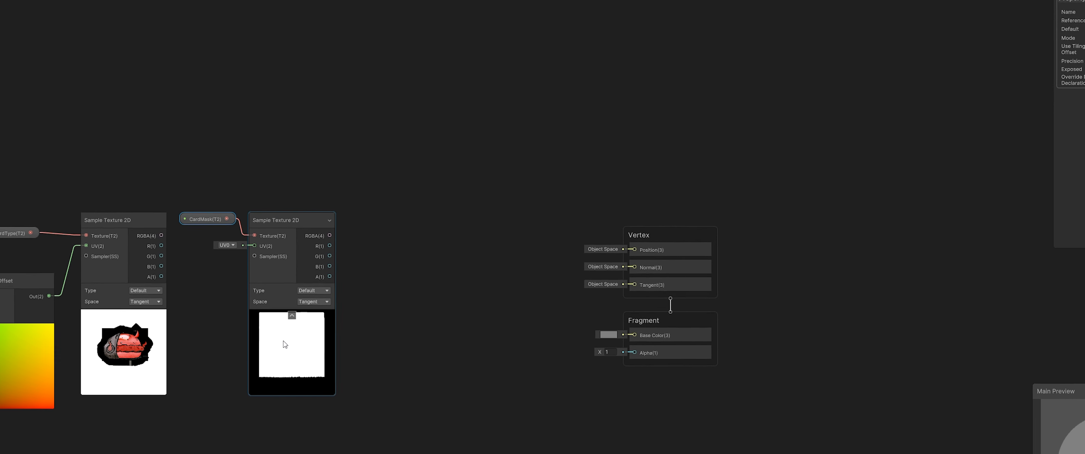
Group the CardType, CardMask, tiling and sampling nodes under the title "Card Type"
{"action": "left_click", "coordinate": [209, 151]}
{"action": "middle_click_drag", "start_coordinate": [254, 157], "coordinate": [417, 167]}
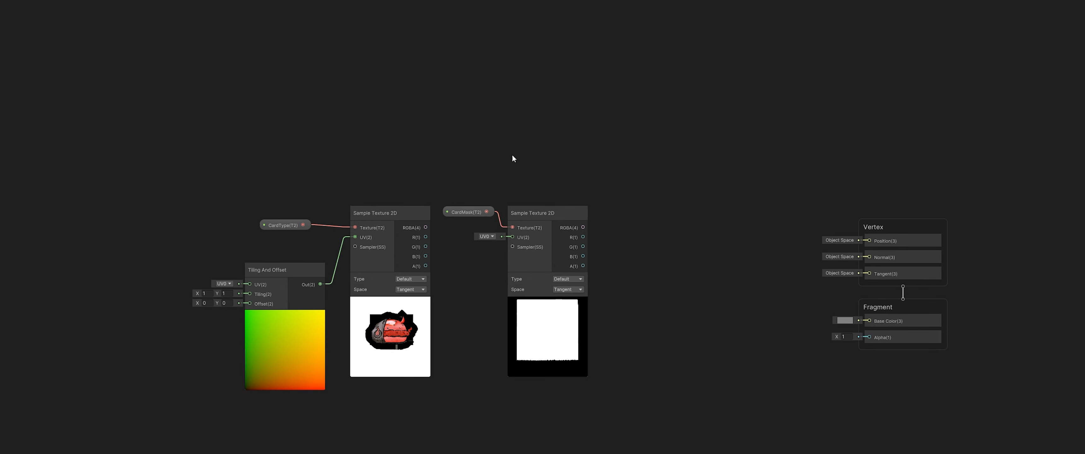
{"action": "left_click_drag", "start_coordinate": [127, 449], "coordinate": [127, 450]}
{"action": "key", "text": "ctrl+g"}
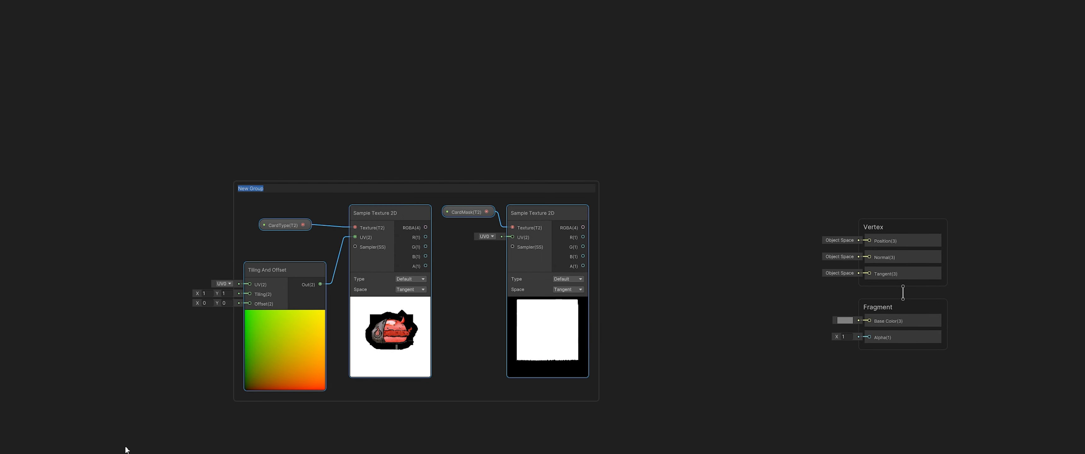
{"action": "type", "text": "Card Type"}
{"action": "key", "text": "Return"}
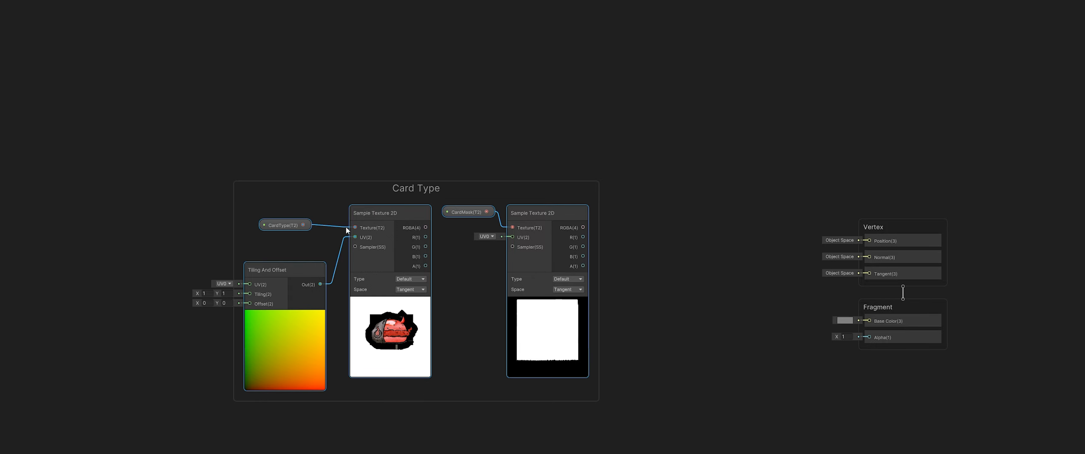
Add a third Sample Texture 2D node above the Card Type group
{"action": "middle_click_drag", "start_coordinate": [379, 69], "coordinate": [242, 87]}
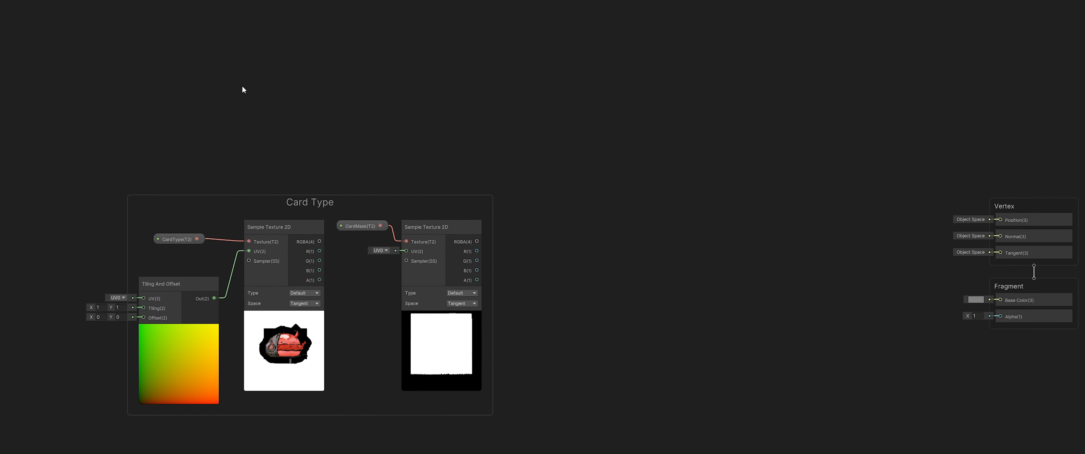
{"action": "middle_click_drag", "start_coordinate": [508, 99], "coordinate": [467, 155]}
{"action": "right_click", "coordinate": [292, 142]}
{"action": "left_click", "coordinate": [332, 148]}
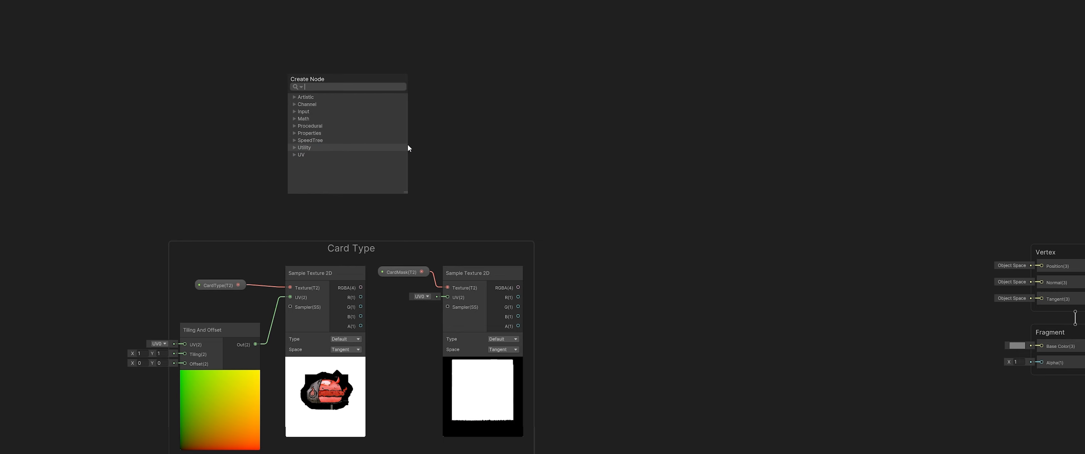
{"action": "type", "text": "sample"}
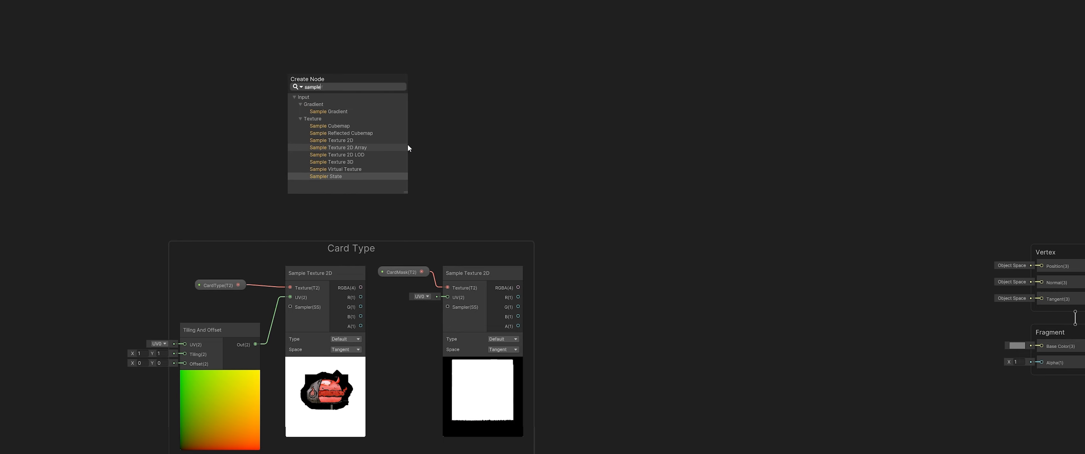
{"action": "left_click", "coordinate": [349, 141]}
{"action": "left_click_drag", "start_coordinate": [338, 156], "coordinate": [344, 54]}
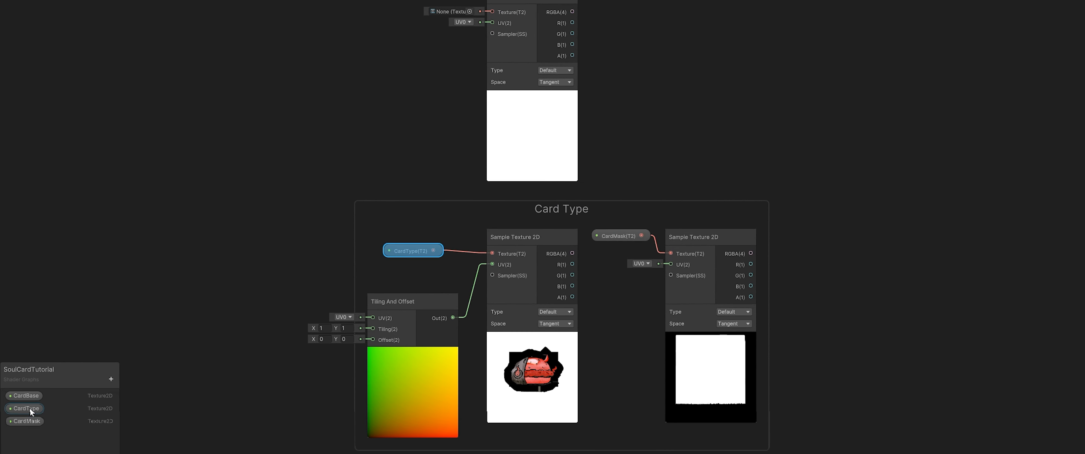
Connect the CardBase property to the Sample Texture 2D node above the group and set its default to the red card texture
{"action": "left_click_drag", "start_coordinate": [25, 396], "coordinate": [197, 213]}
{"action": "left_click_drag", "start_coordinate": [349, 40], "coordinate": [492, 12]}
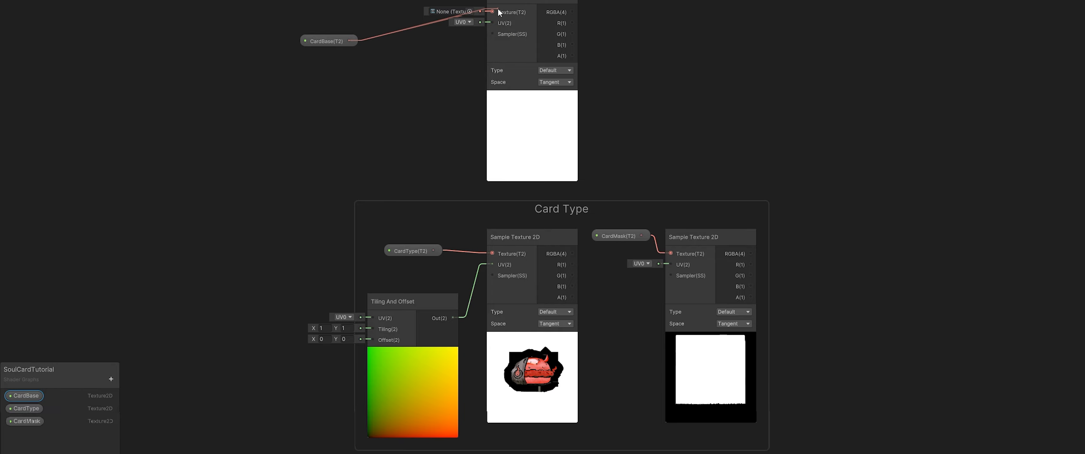
{"action": "left_click_drag", "start_coordinate": [328, 38], "coordinate": [403, 11]}
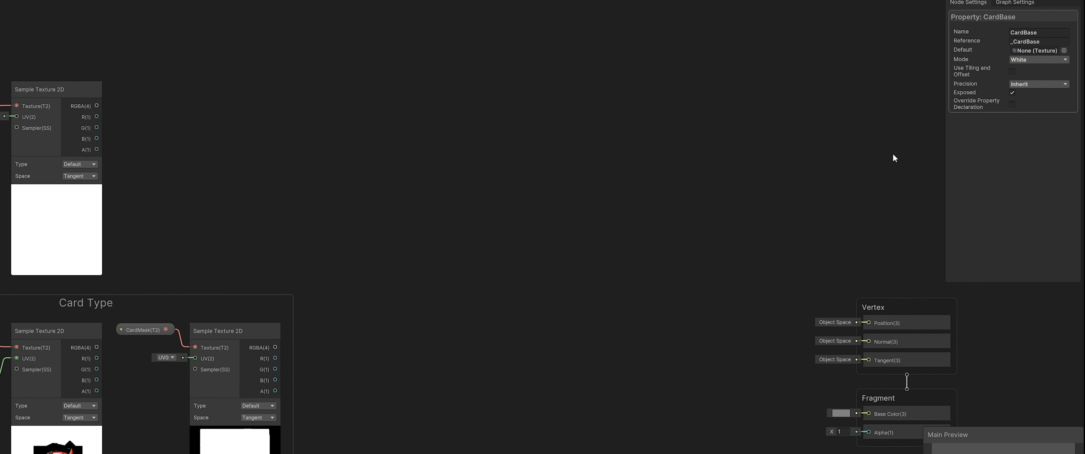
{"action": "left_click", "coordinate": [1063, 51]}
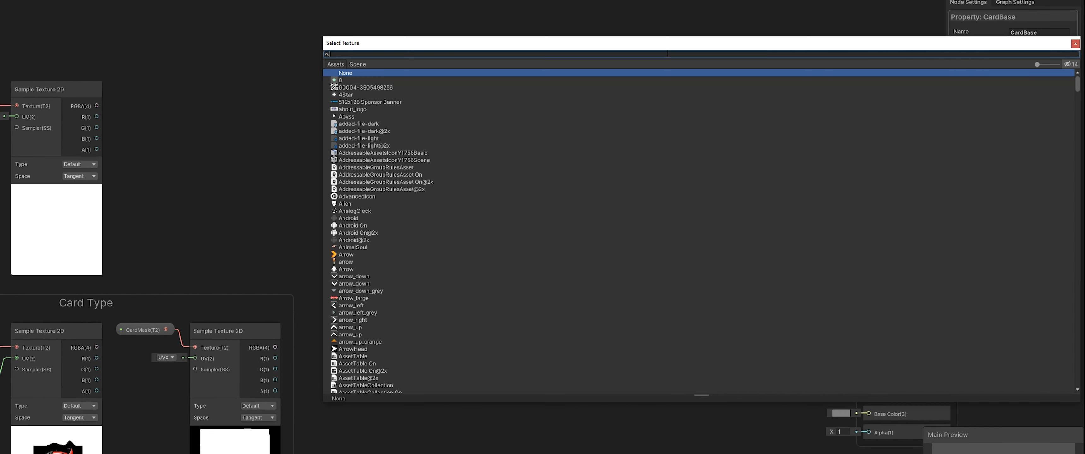
{"action": "type", "text": "card"}
{"action": "double_click", "coordinate": [359, 102]}
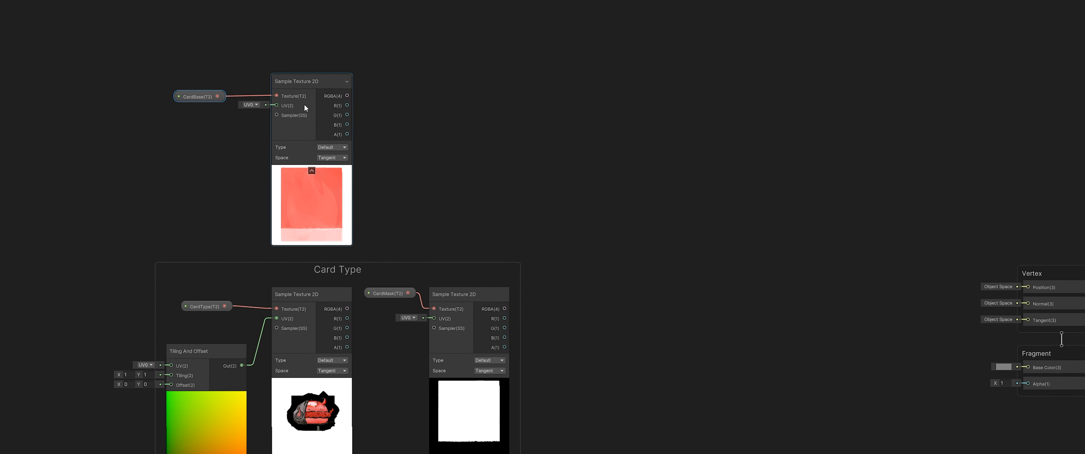
Add a Lerp node and place it level with the CardBase Sample Texture 2D node
{"action": "right_click", "coordinate": [460, 114]}
{"action": "left_click", "coordinate": [481, 116]}
{"action": "type", "text": "lerp"}
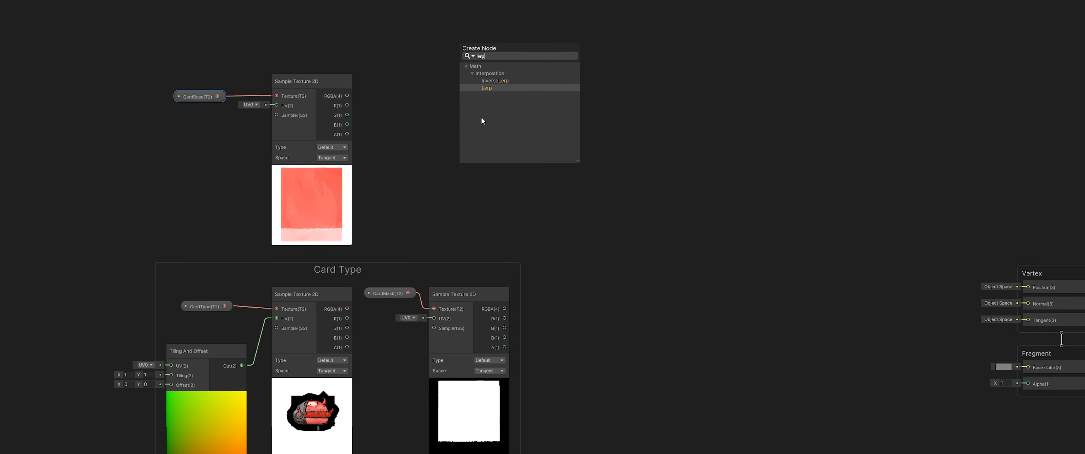
{"action": "left_click", "coordinate": [490, 88]}
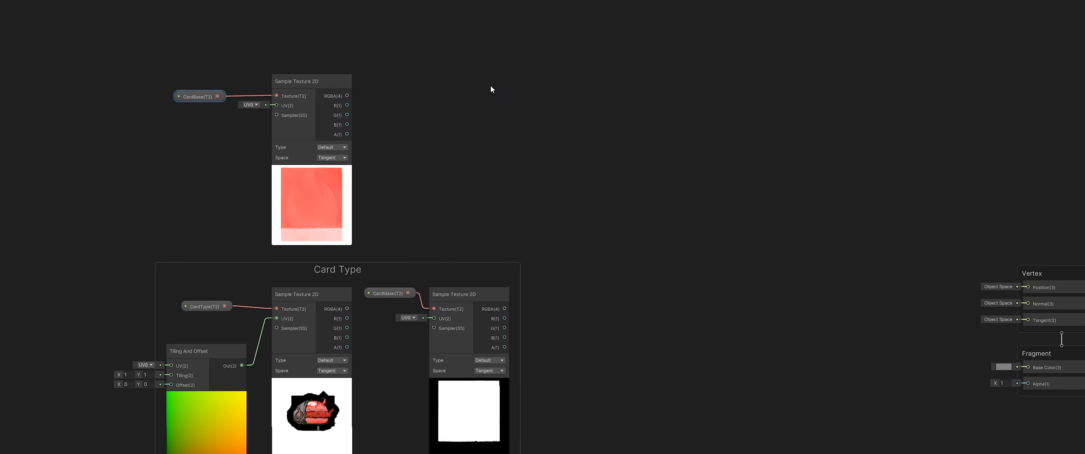
{"action": "left_click_drag", "start_coordinate": [488, 126], "coordinate": [475, 79]}
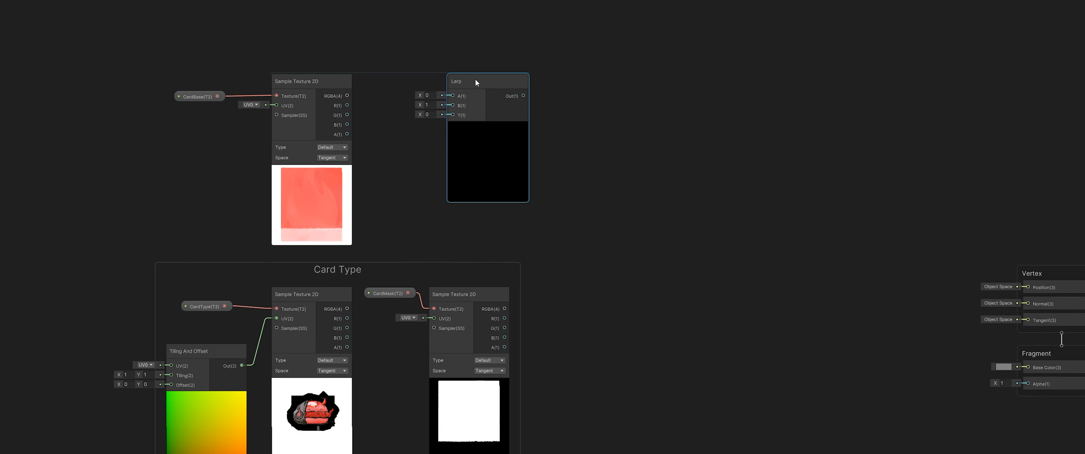
Connect the RGBA outputs of the CardBase, CardType and CardMask samples to the Lerp node's A, B and T inputs respectively
{"action": "left_click_drag", "start_coordinate": [347, 96], "coordinate": [453, 96]}
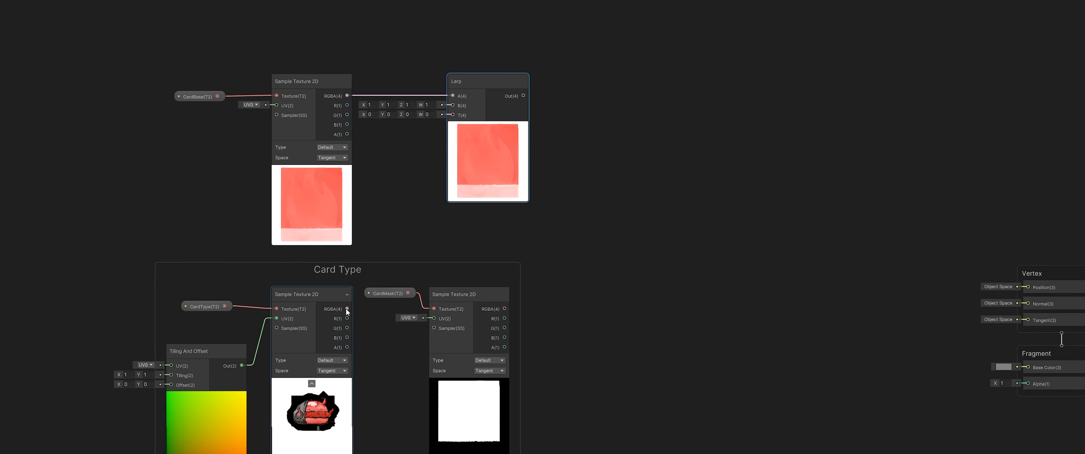
{"action": "left_click_drag", "start_coordinate": [347, 310], "coordinate": [453, 104]}
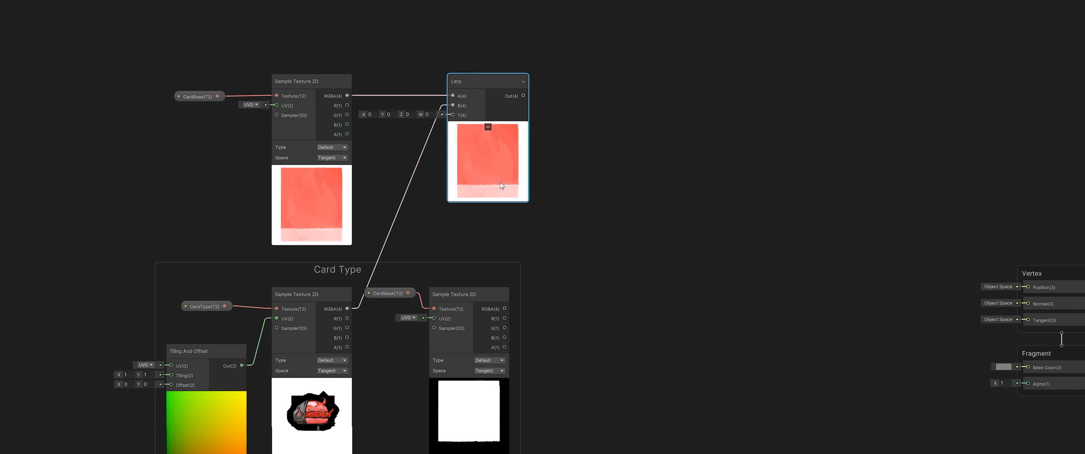
{"action": "left_click_drag", "start_coordinate": [504, 308], "coordinate": [453, 116]}
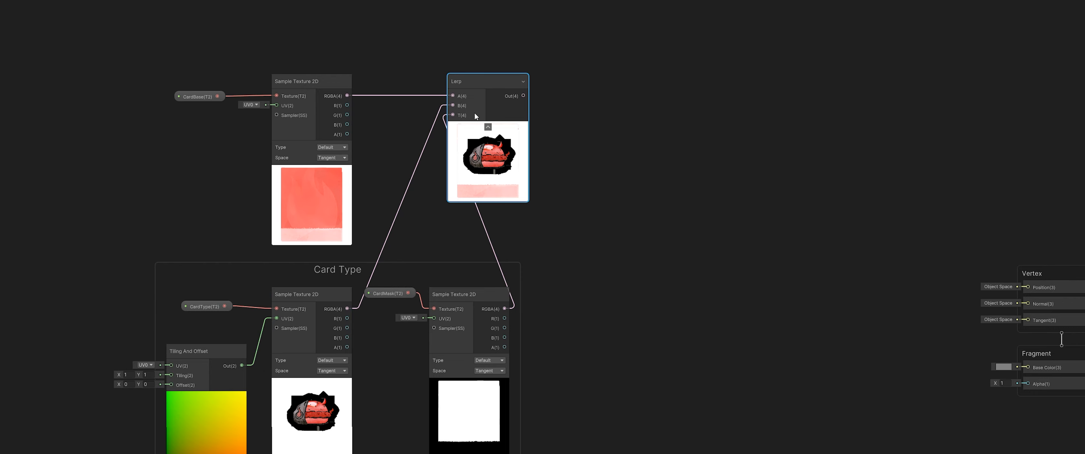
Duplicate the Lerp node, feeding the first Lerp's output into the second's B input and the CardBase RGBA into its A input
{"action": "left_click_drag", "start_coordinate": [483, 76], "coordinate": [589, 84]}
{"action": "key", "text": "ctrl+d"}
{"action": "left_click_drag", "start_coordinate": [488, 107], "coordinate": [548, 107]}
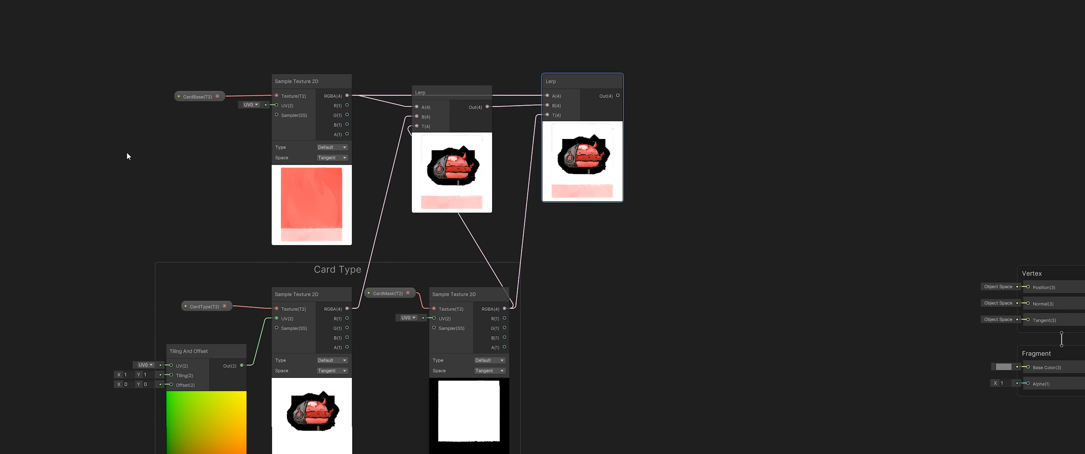
{"action": "left_click_drag", "start_coordinate": [350, 97], "coordinate": [547, 96]}
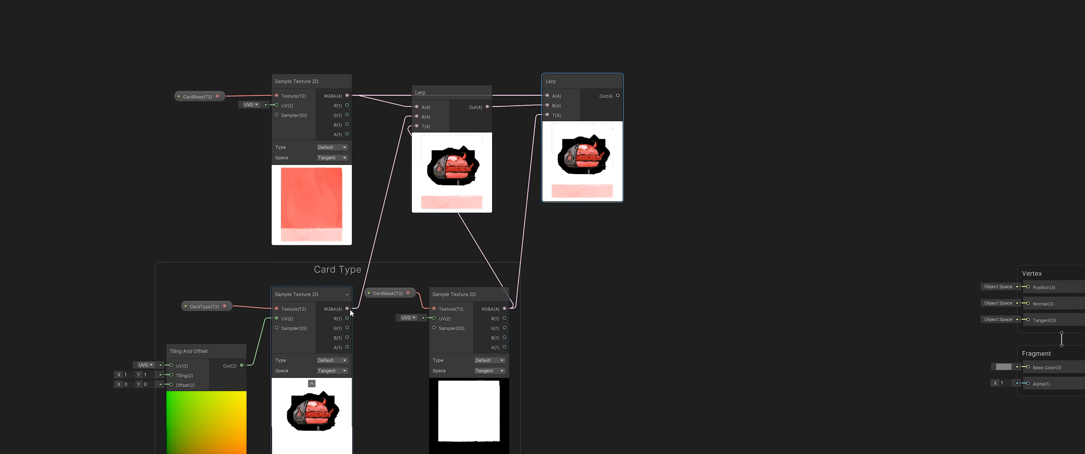
Connect the A output of the CardType Sample Texture 2D to the T input of the second Lerp node
{"action": "left_click_drag", "start_coordinate": [347, 347], "coordinate": [547, 115]}
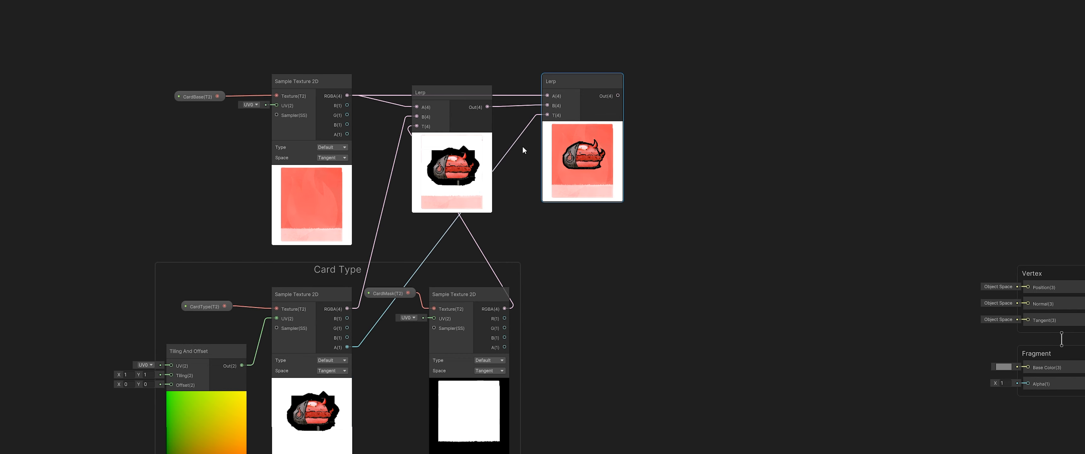
{"action": "mouse_move", "coordinate": [140, 384]}
{"action": "left_mouse_down"}
{"action": "mouse_move", "coordinate": [149, 385]}
{"action": "mouse_move", "coordinate": [109, 386]}
{"action": "mouse_move", "coordinate": [121, 388]}
{"action": "left_mouse_up"}
{"action": "left_click", "coordinate": [117, 389]}
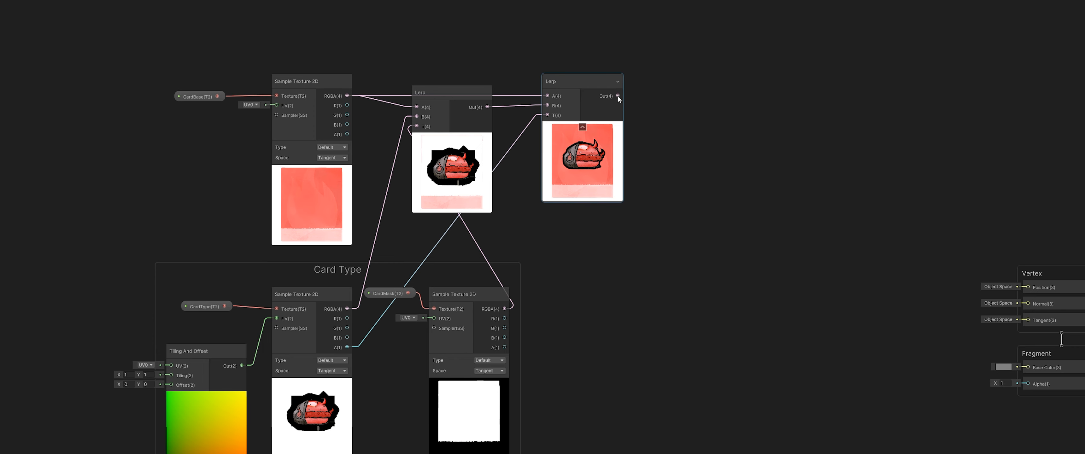
Group the CardBase property, its Sample Texture 2D and both Lerp nodes under the title "Card Base"
{"action": "left_click_drag", "start_coordinate": [719, 2], "coordinate": [127, 249]}
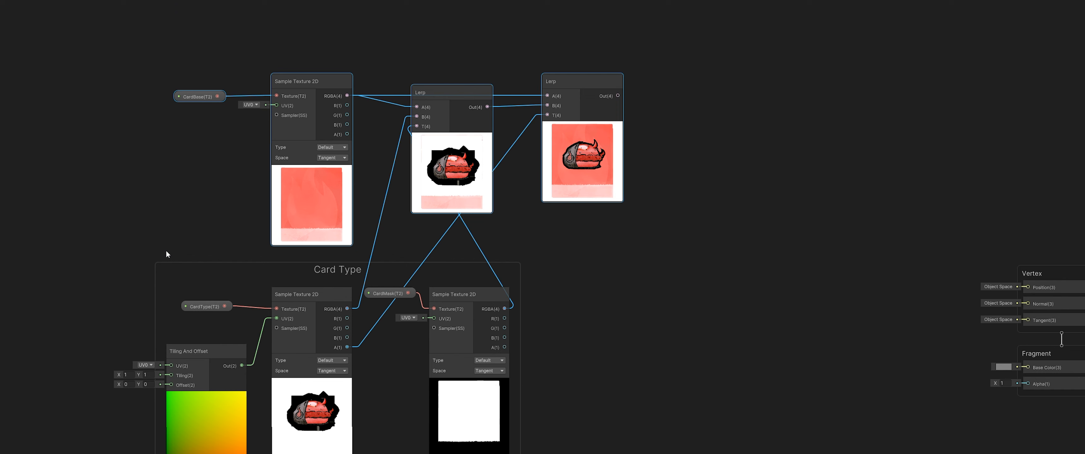
{"action": "key", "text": "ctrl+g"}
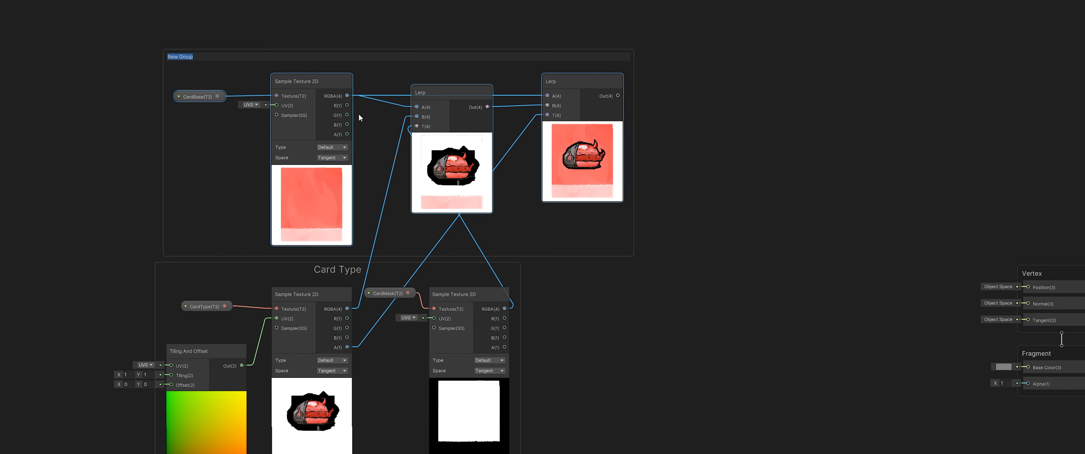
{"action": "type", "text": "Card Base"}
{"action": "key", "text": "Return"}
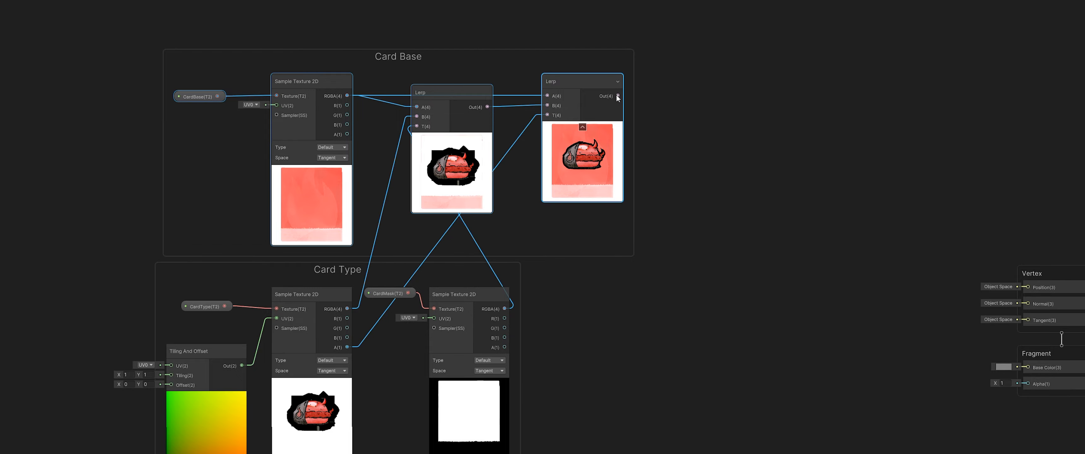
Connect the second Lerp's output to the Fragment Base Color and change the Main Preview shape to Quad
{"action": "left_click_drag", "start_coordinate": [617, 95], "coordinate": [1028, 366]}
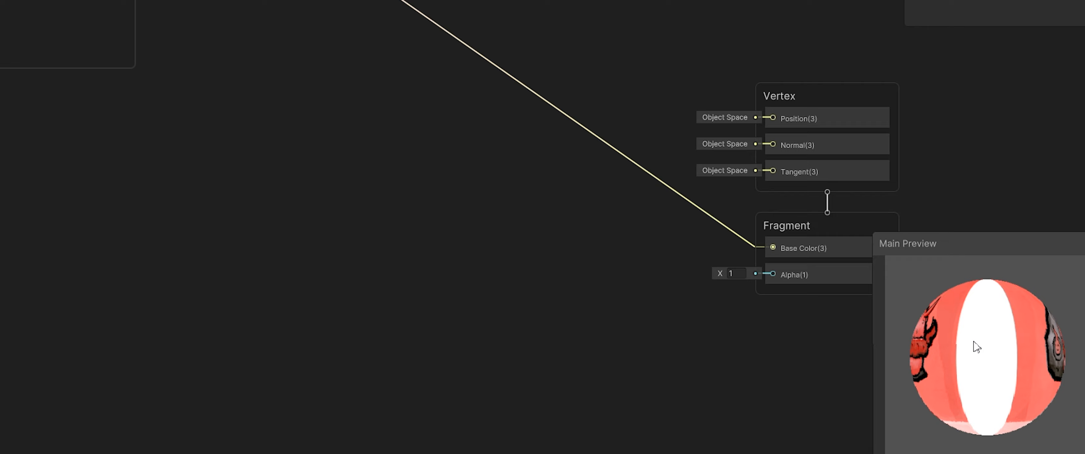
{"action": "right_click", "coordinate": [976, 346]}
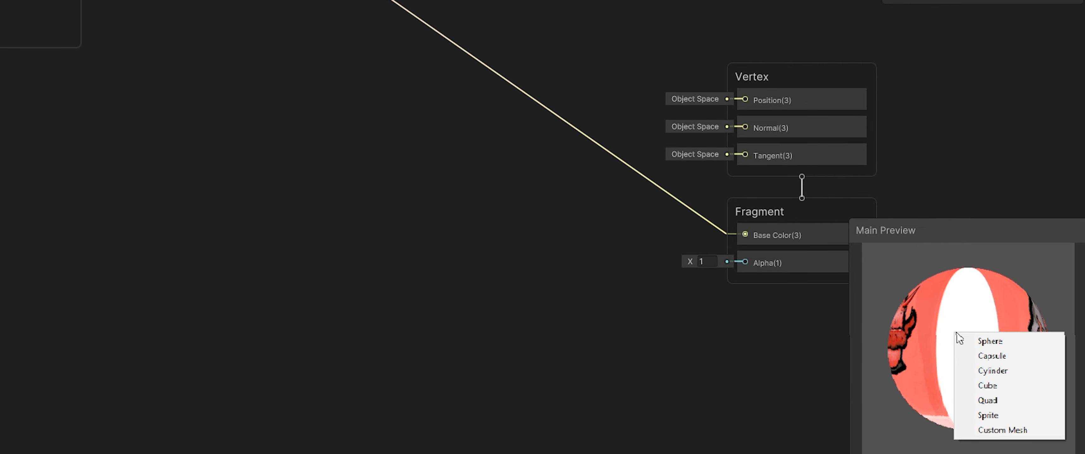
{"action": "right_click", "coordinate": [965, 326]}
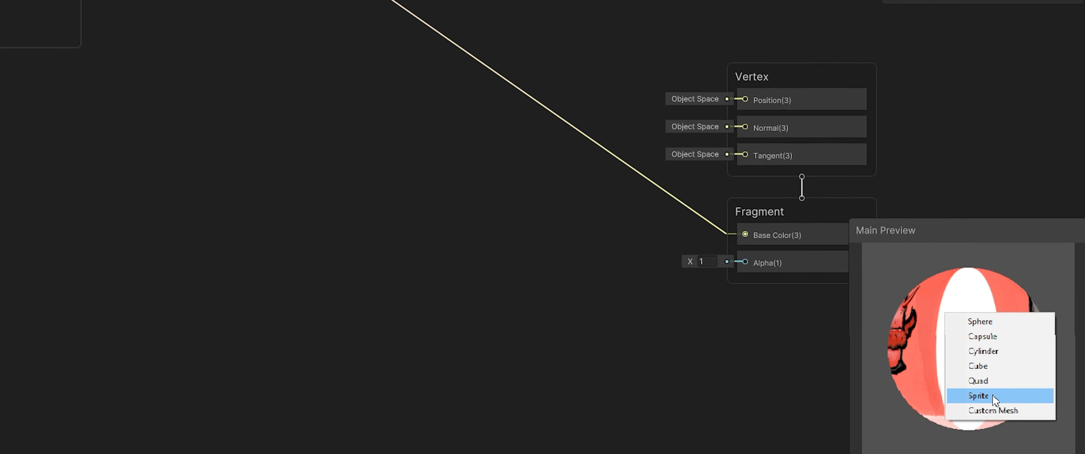
{"action": "left_click", "coordinate": [996, 381]}
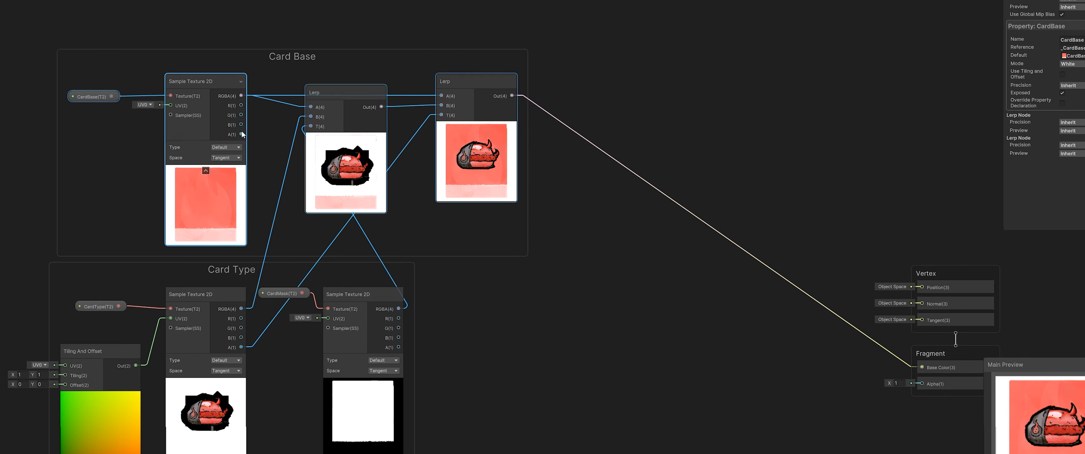
Connect the A output of the CardBase Sample Texture 2D to the Fragment Alpha input
{"action": "left_click_drag", "start_coordinate": [241, 134], "coordinate": [921, 383]}
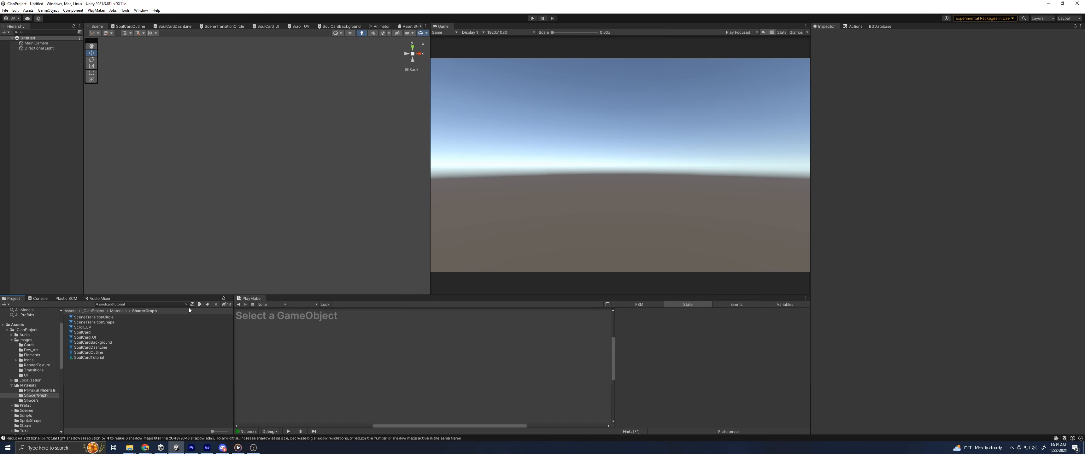
Clear the project search and create a material from the SoulCardTutorial shader graph, keeping its default name
{"action": "left_click", "coordinate": [186, 305]}
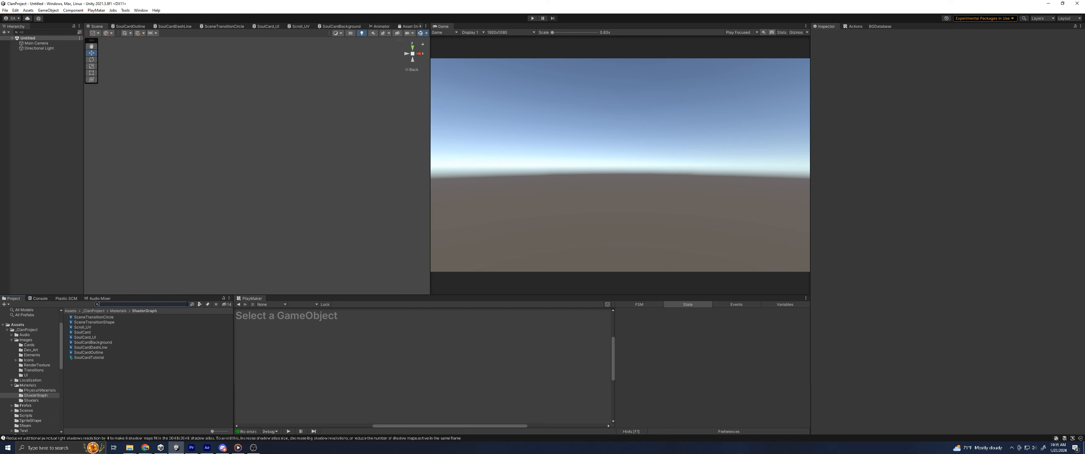
{"action": "left_click", "coordinate": [90, 359]}
{"action": "right_click", "coordinate": [91, 358]}
{"action": "mouse_move", "coordinate": [132, 177]}
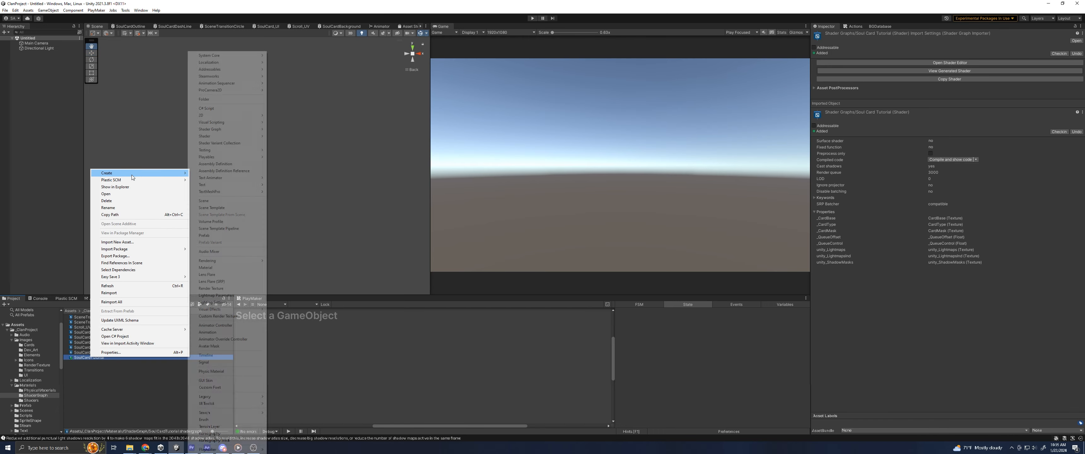
{"action": "left_click", "coordinate": [218, 268]}
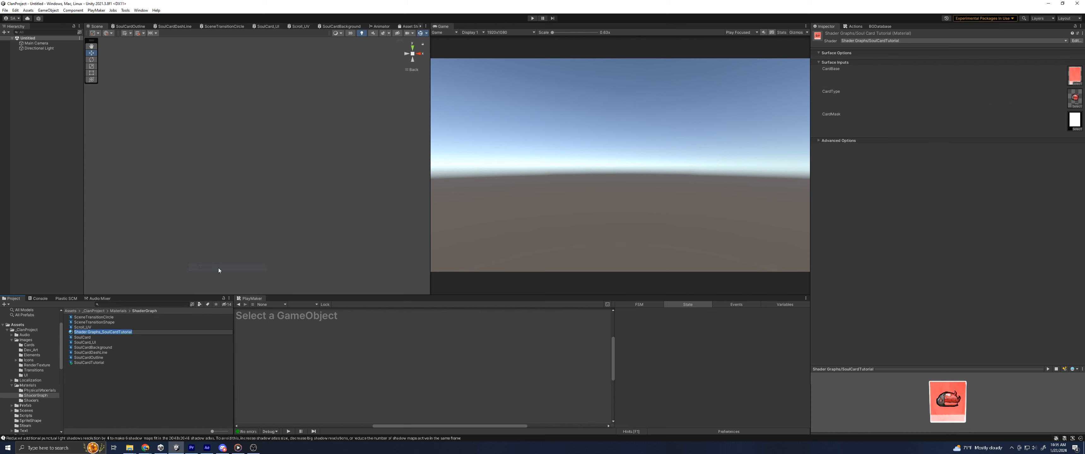
{"action": "key", "text": "Return"}
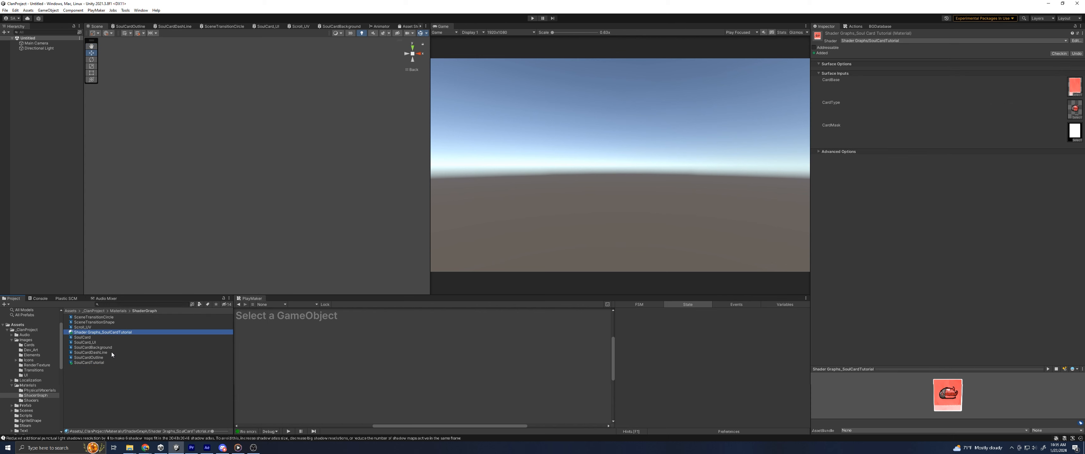
Add a 2D Square sprite to the scene with its default name and select it
{"action": "right_click", "coordinate": [46, 140]}
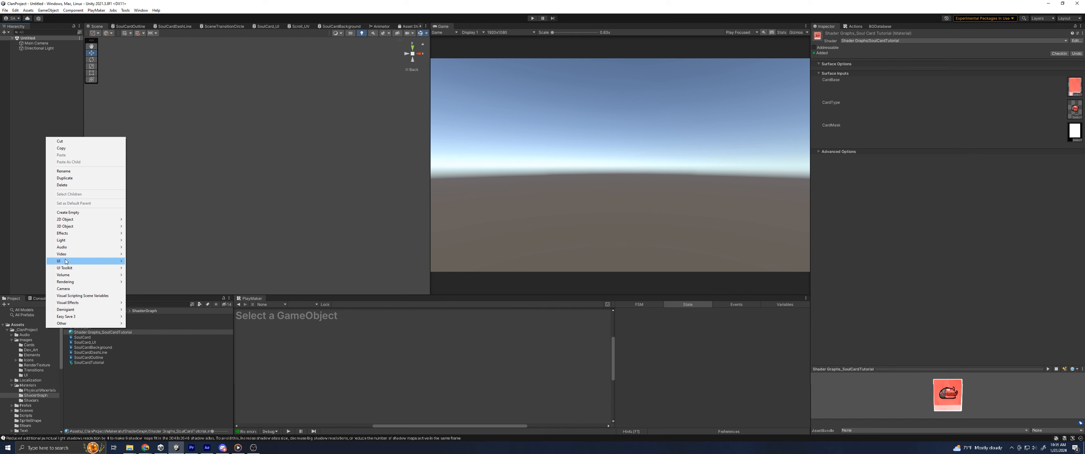
{"action": "mouse_move", "coordinate": [85, 220]}
{"action": "mouse_move", "coordinate": [159, 220]}
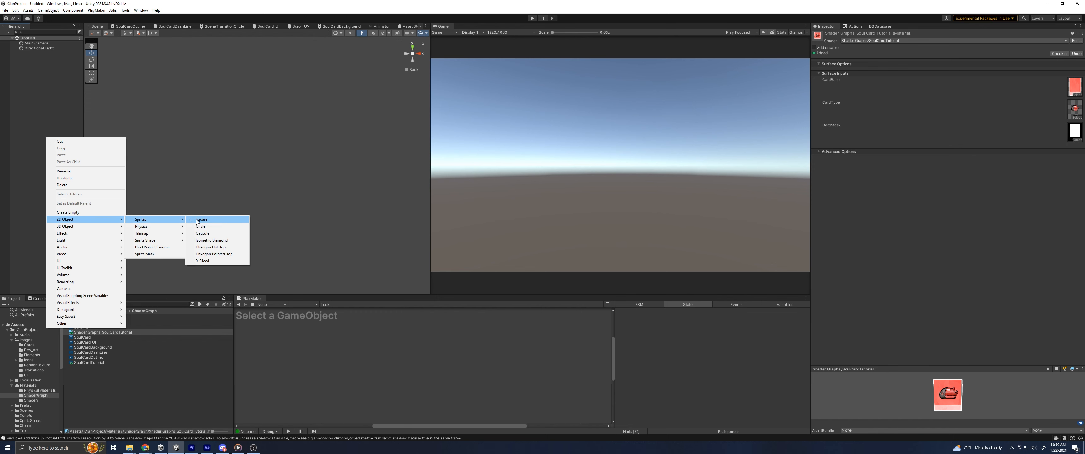
{"action": "left_click", "coordinate": [214, 221]}
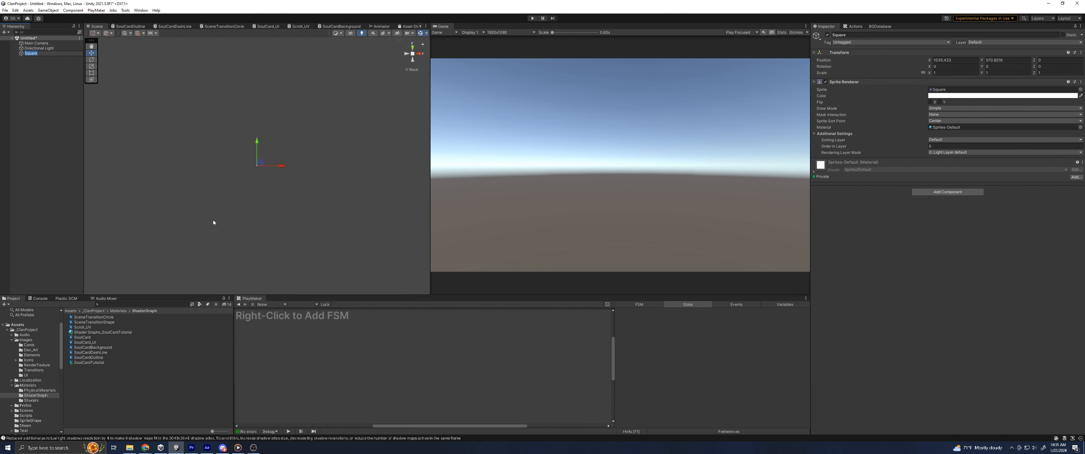
{"action": "left_click", "coordinate": [33, 53]}
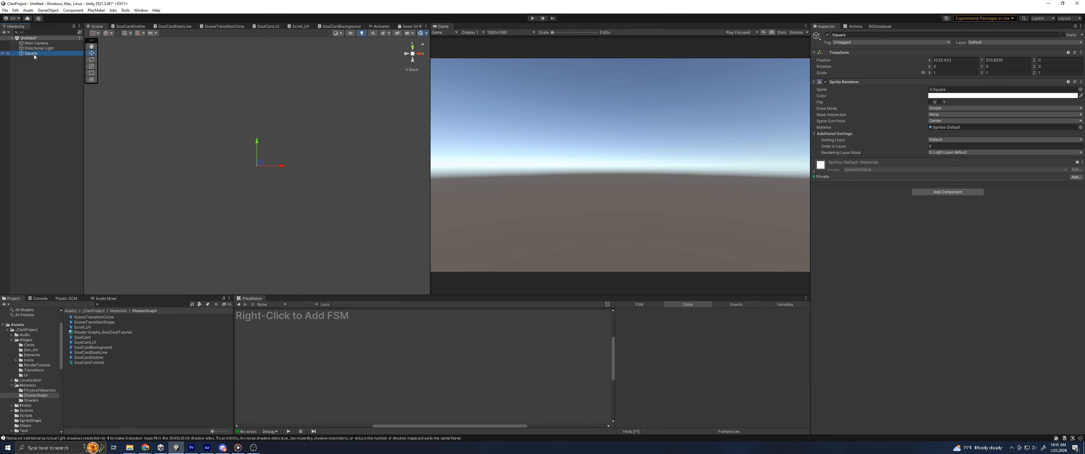